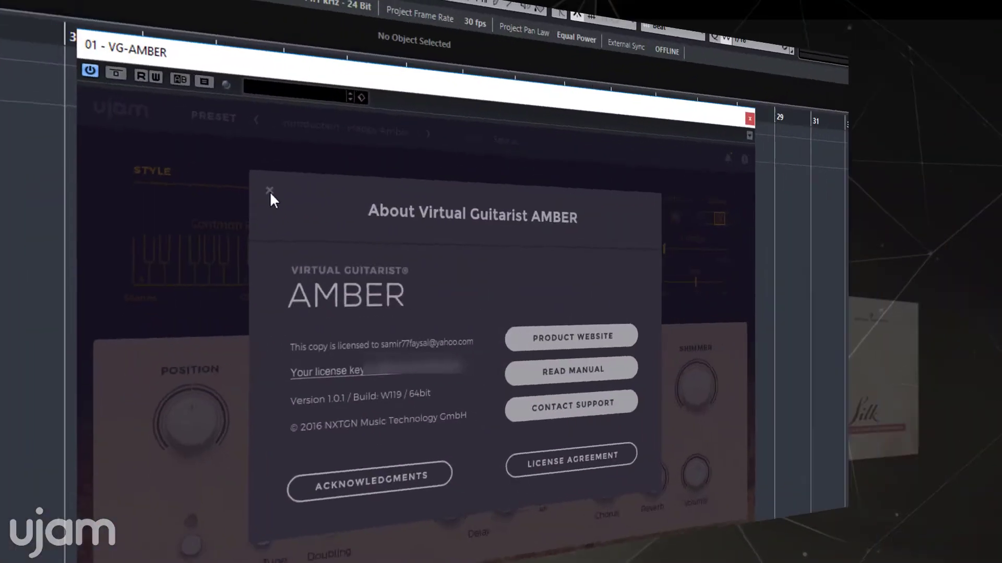
Step: Close the About window, view the update notification and dismiss it with Not Now
click(265, 201)
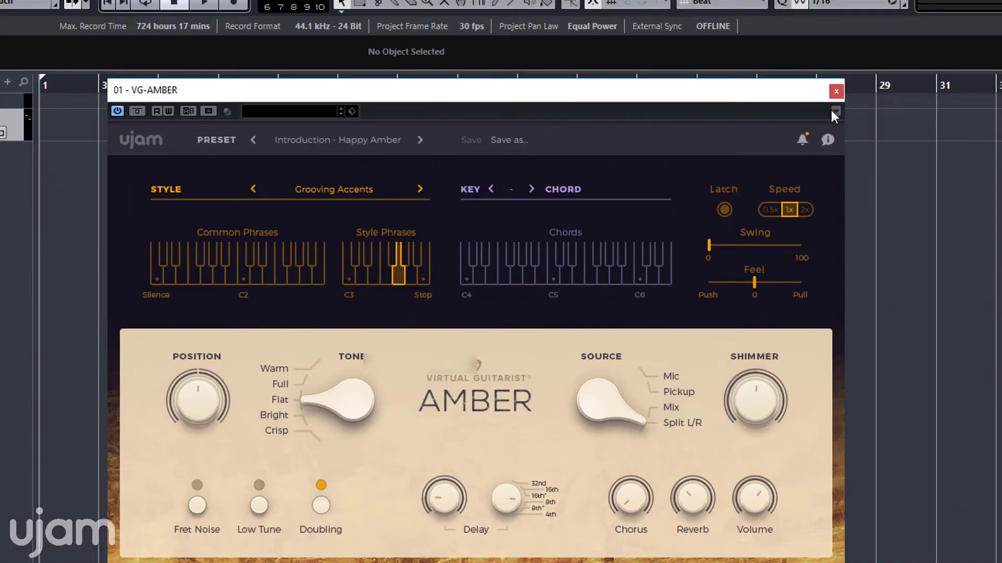
click(801, 140)
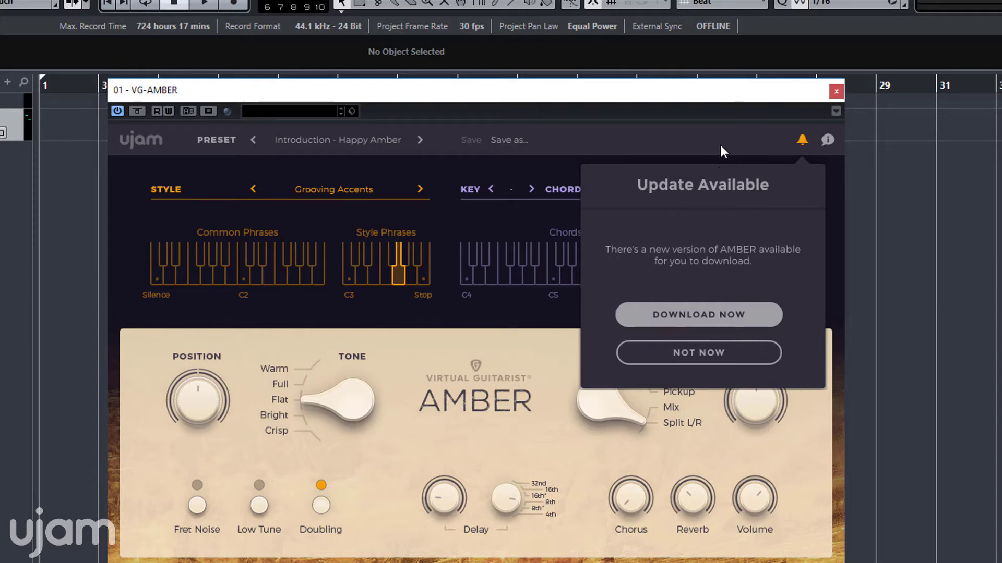
click(702, 355)
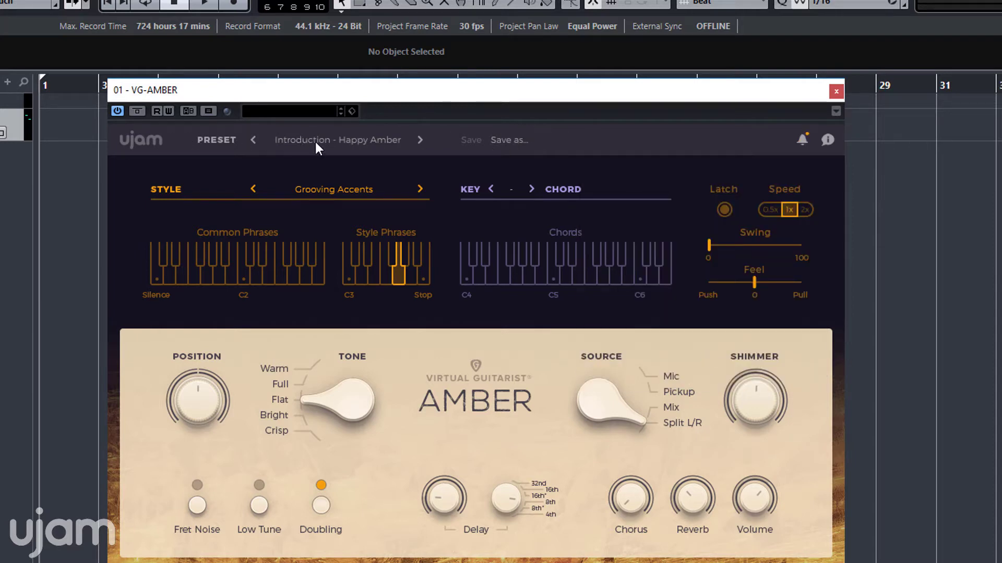
Step: Load the factory preset Introduction - Blazing Jingle
click(361, 141)
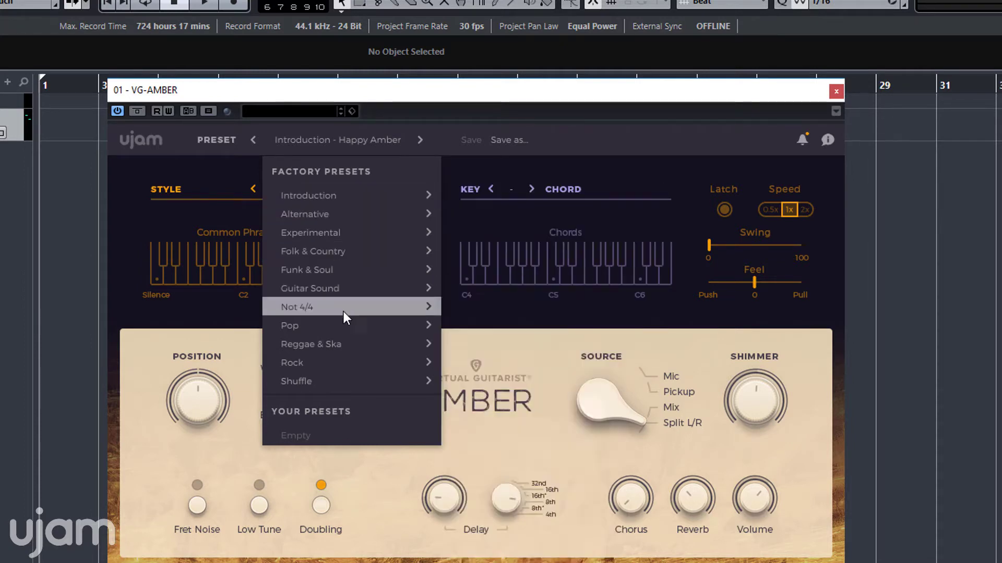
mouse_move(364, 200)
mouse_move(349, 385)
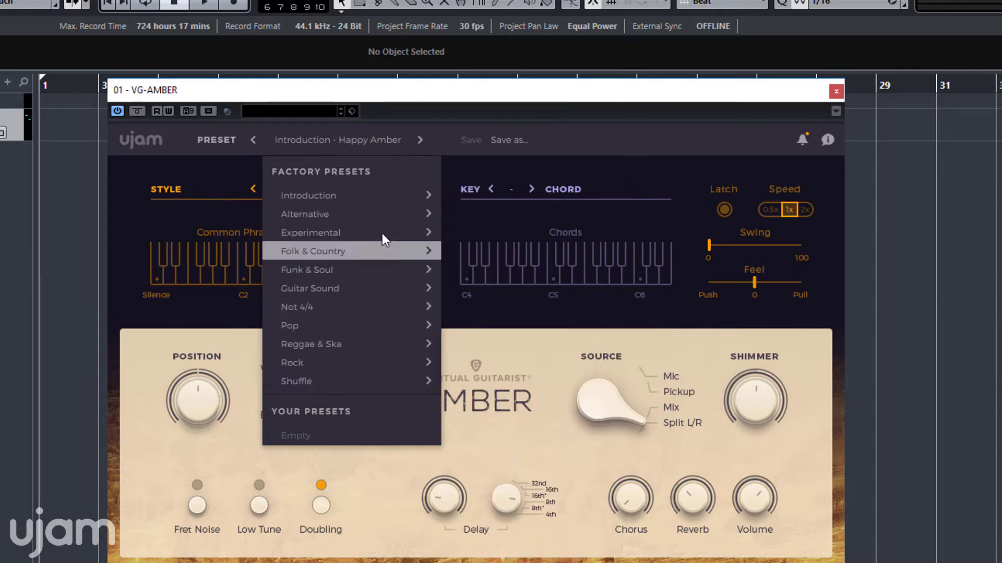
mouse_move(391, 192)
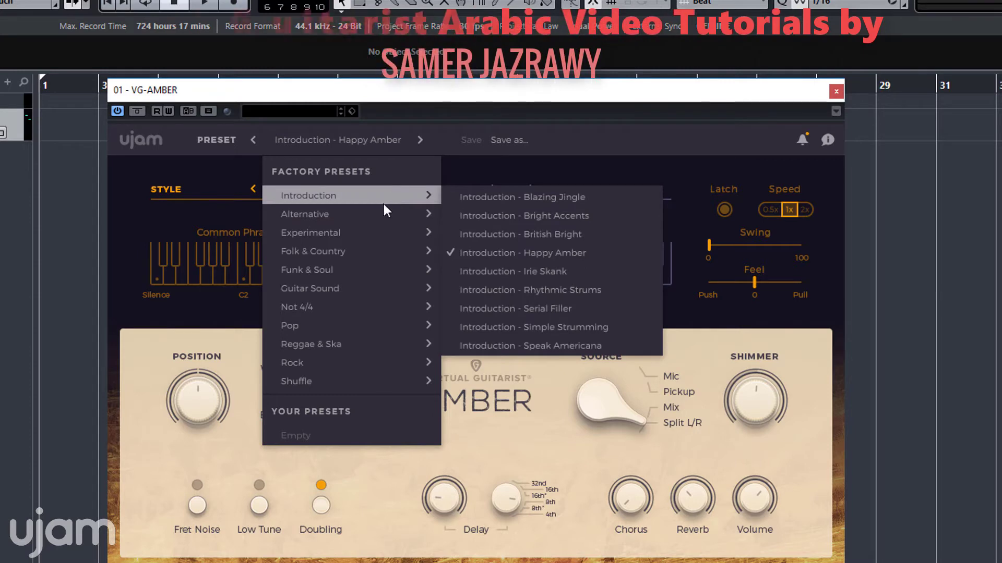
mouse_move(381, 254)
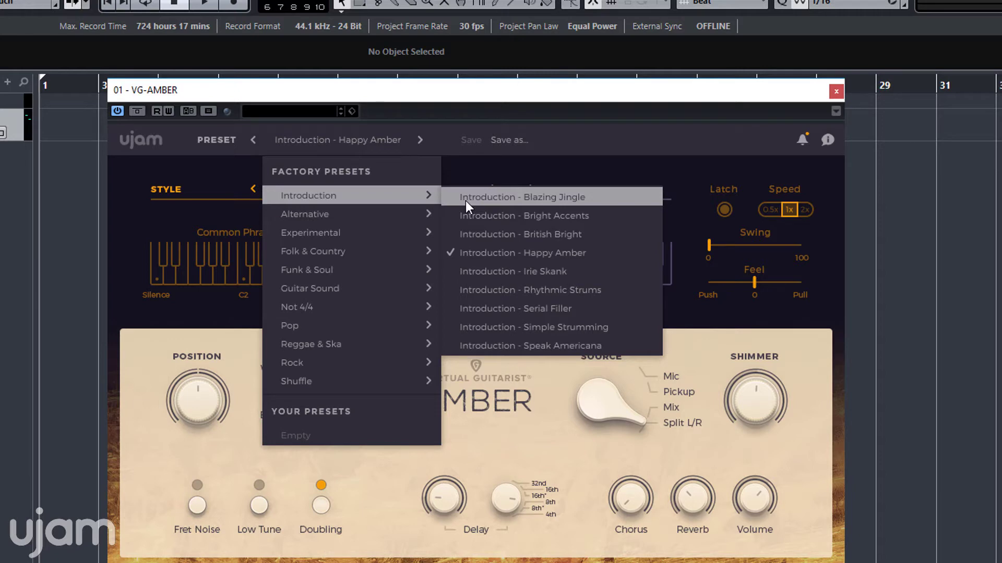
click(466, 201)
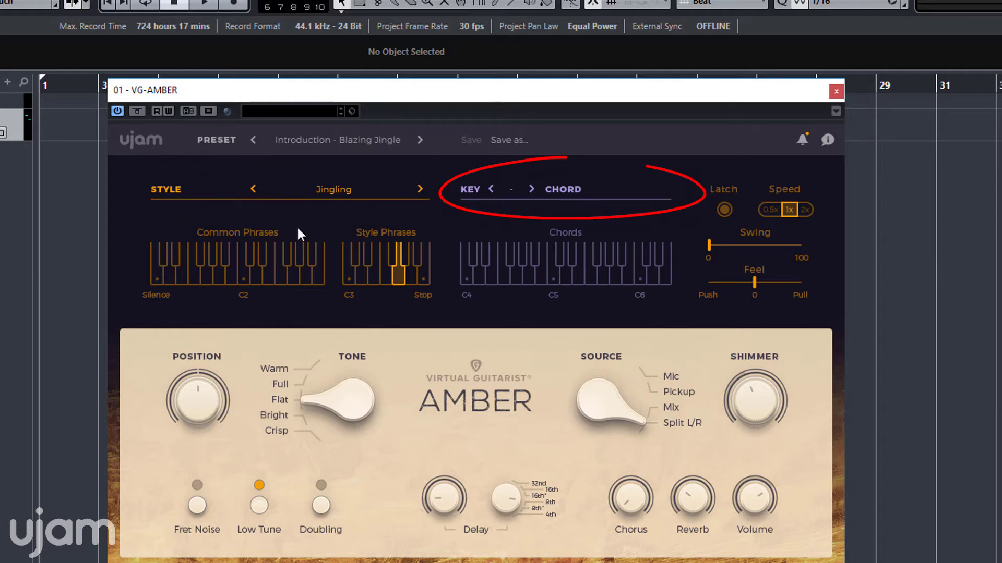
Step: Audition several keys of the Common Phrases keyboard and of the Style Phrases keyboard for the Jingling style
click(154, 280)
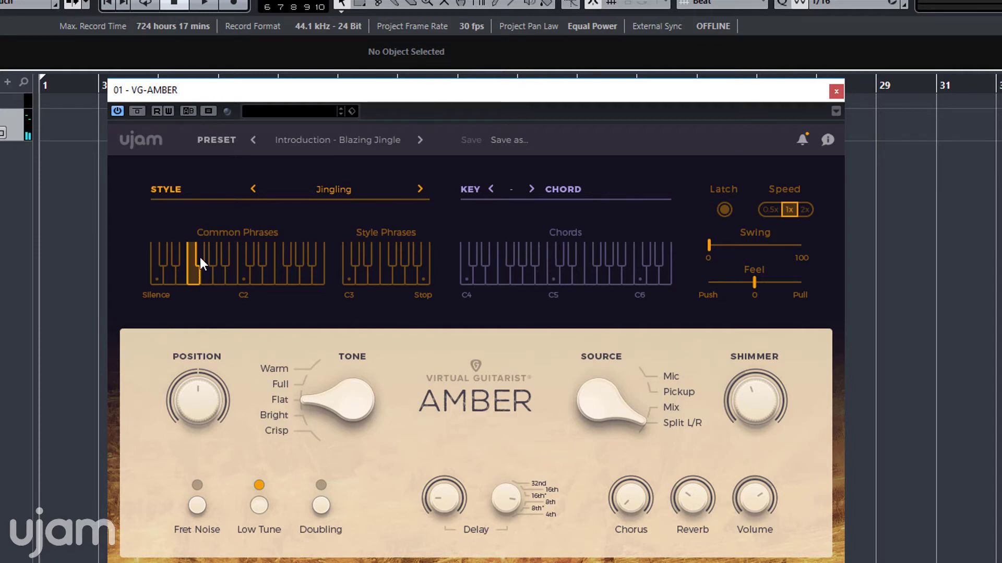
click(206, 278)
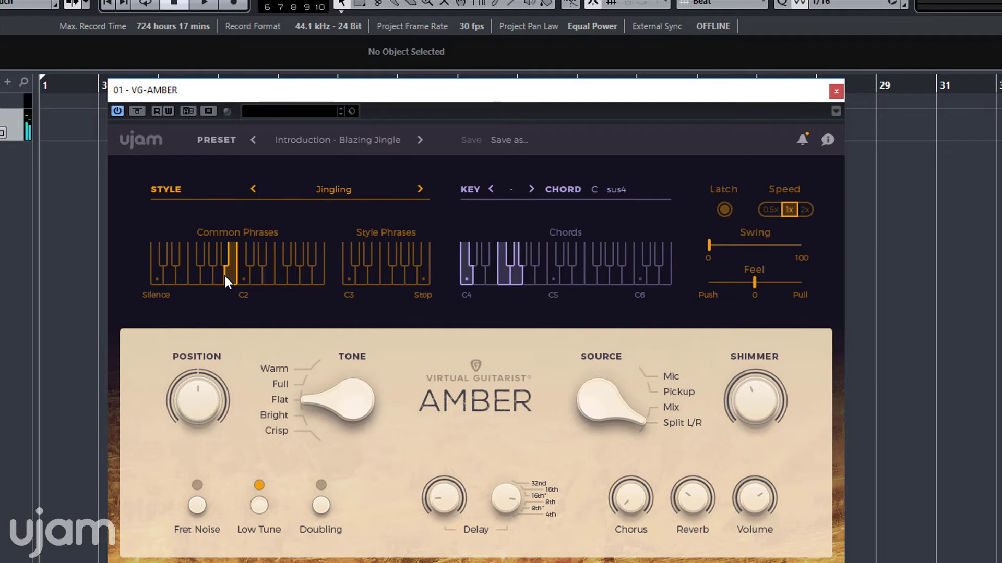
click(246, 276)
click(261, 274)
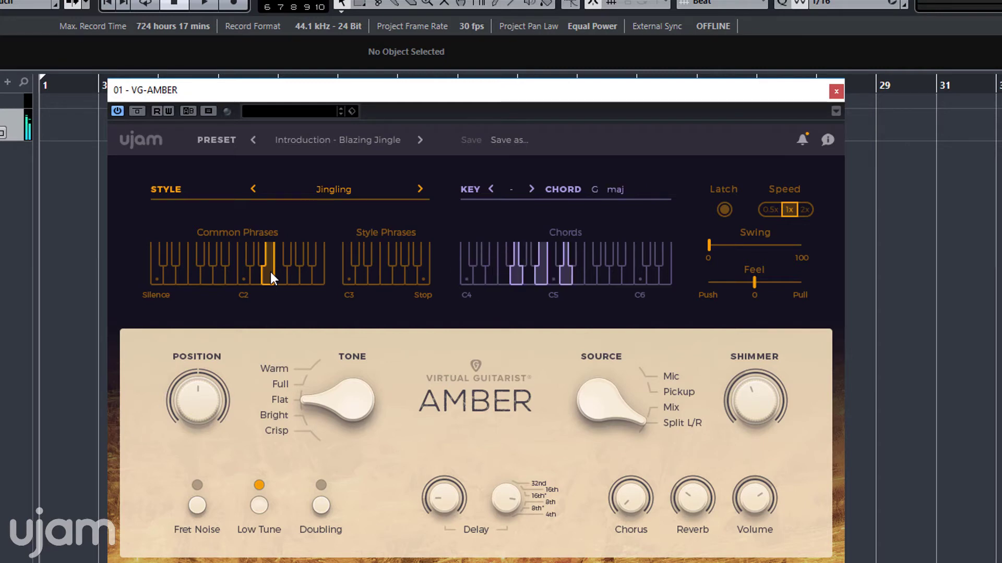
click(289, 254)
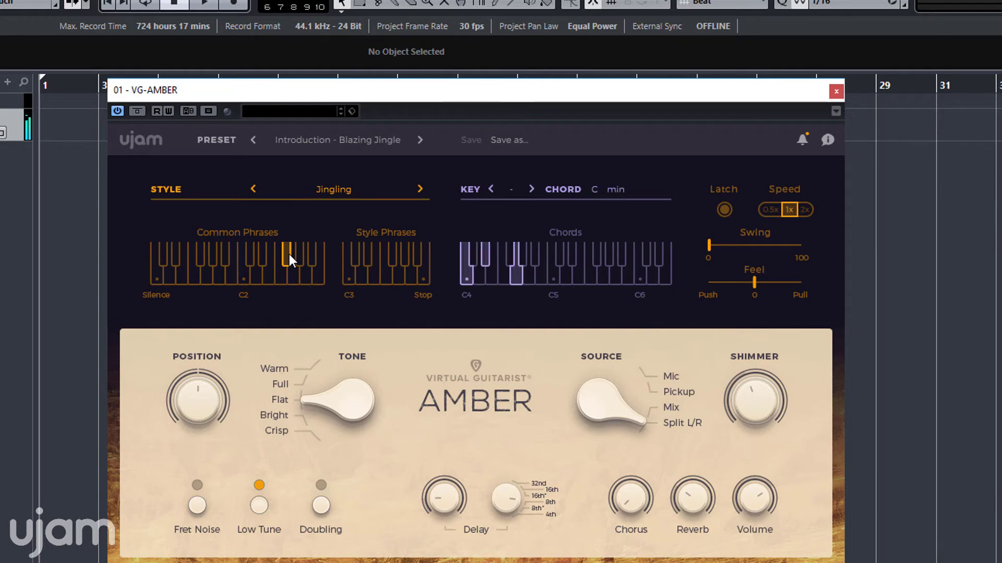
click(293, 273)
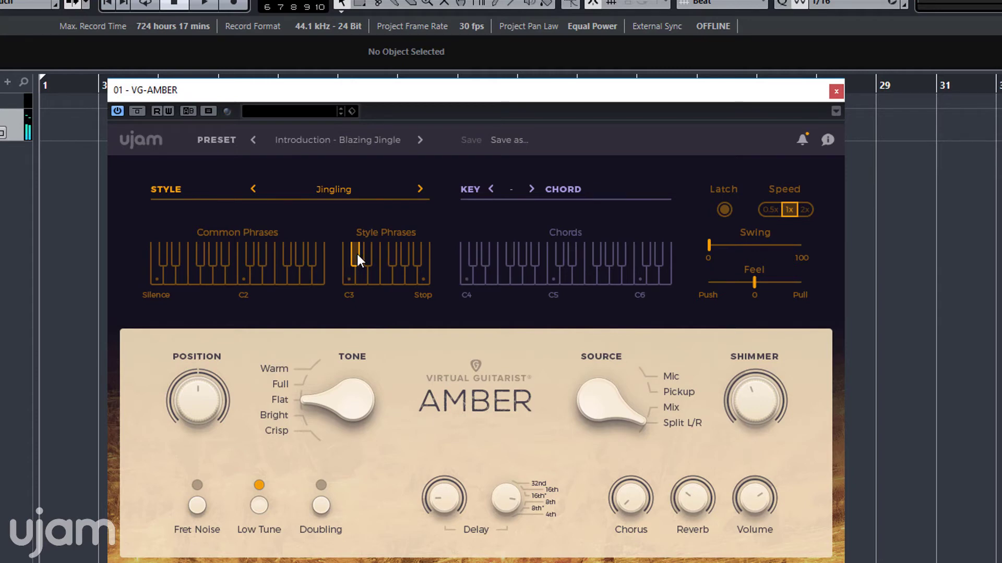
click(362, 277)
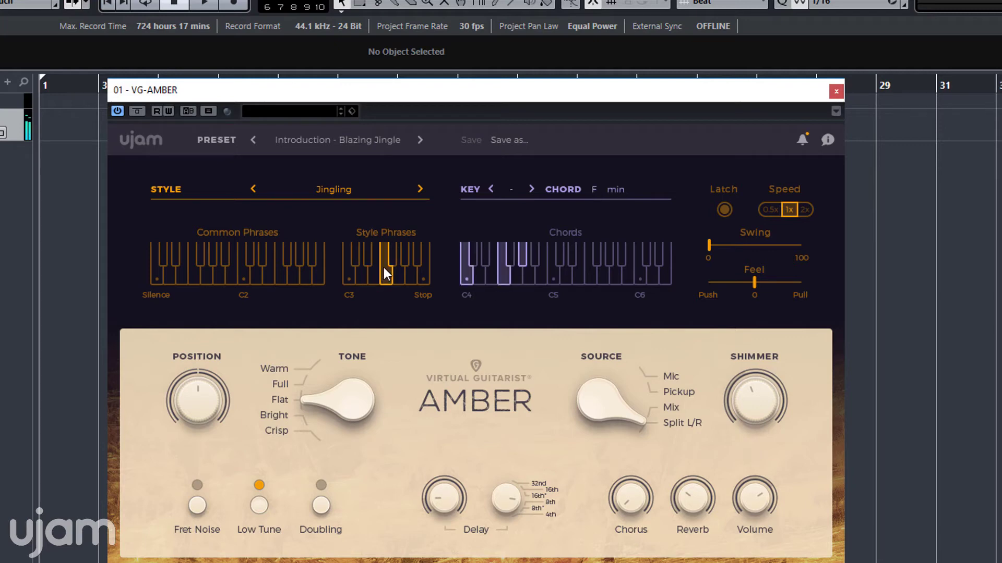
click(403, 270)
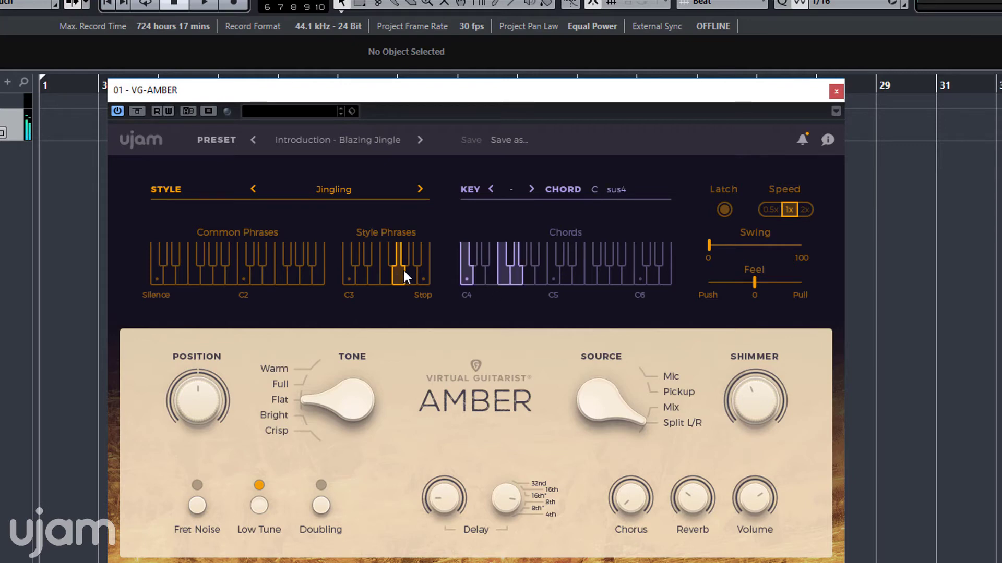
Step: Change the playing style from the style list to Reggae
click(347, 189)
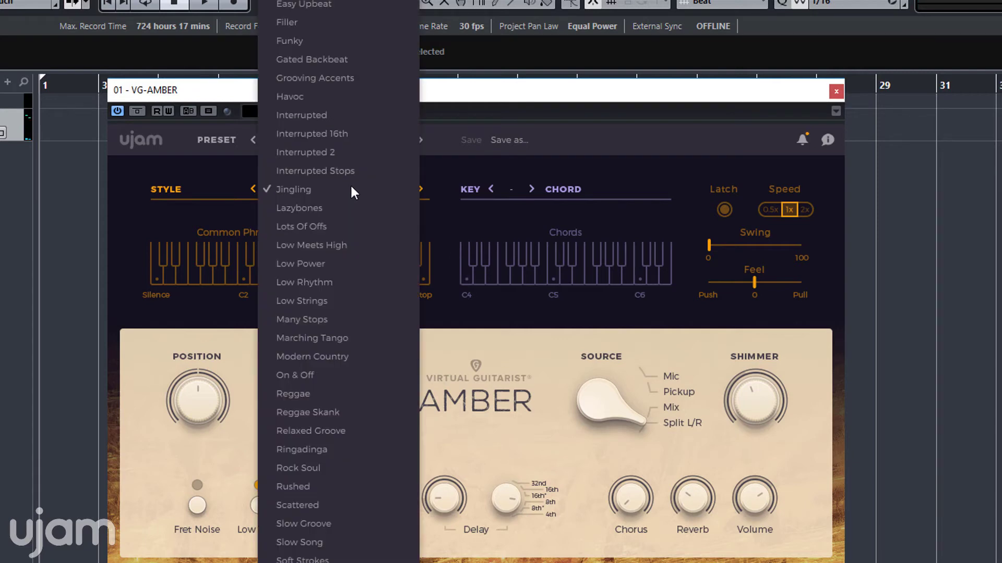
click(433, 176)
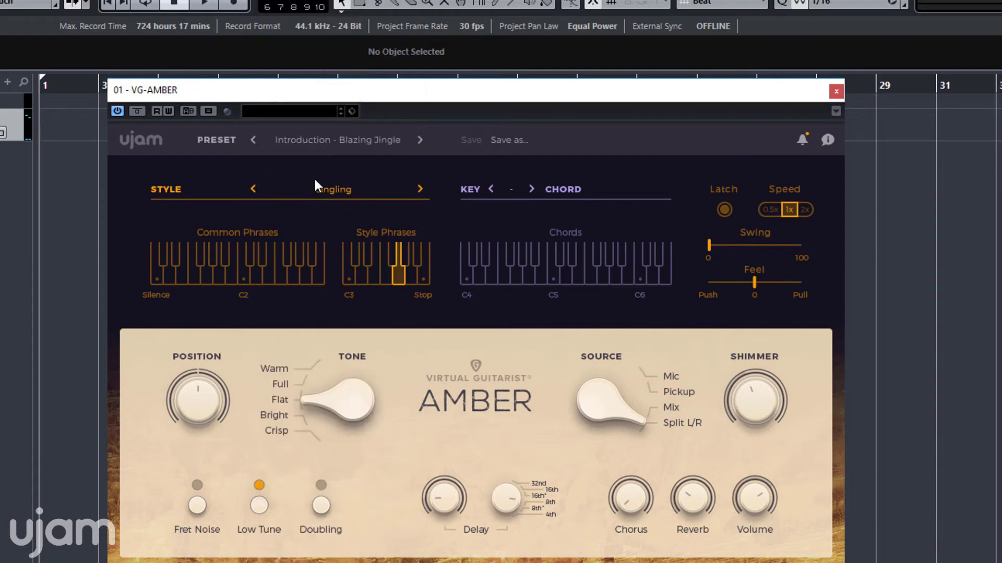
click(333, 187)
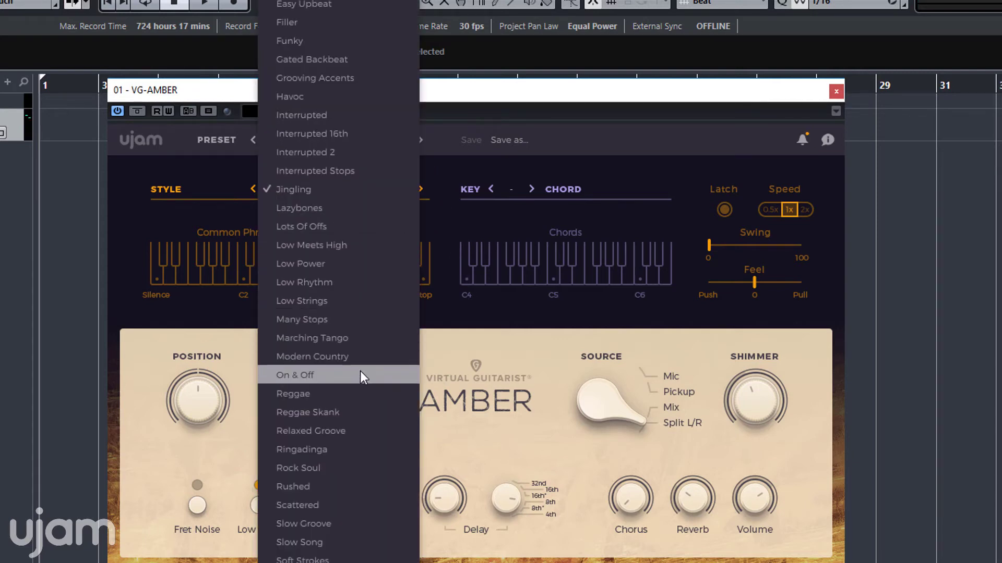
click(357, 389)
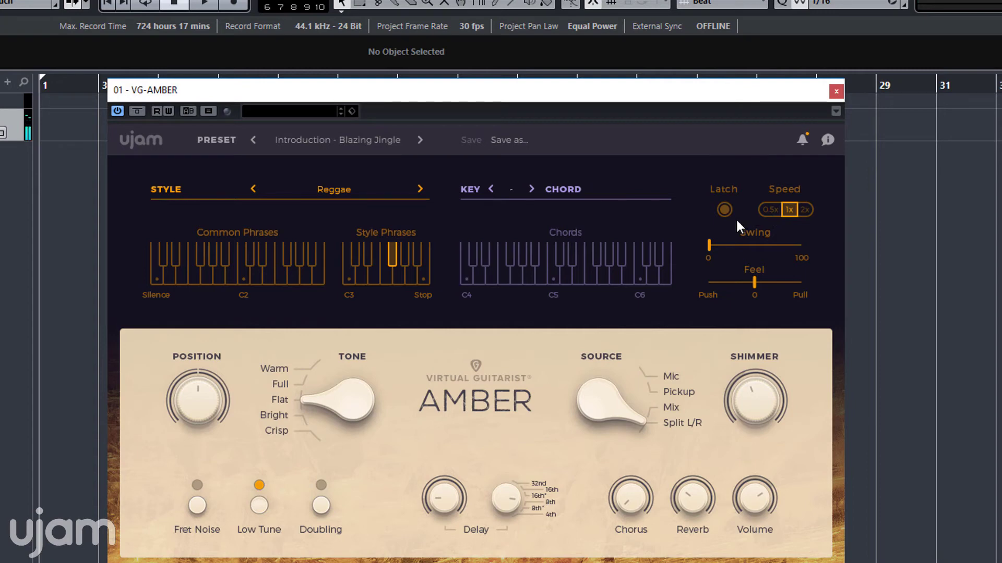
Step: Try the 0.5x and 2x speeds, and test the Feel slider towards Pull with Latch switched on
click(774, 211)
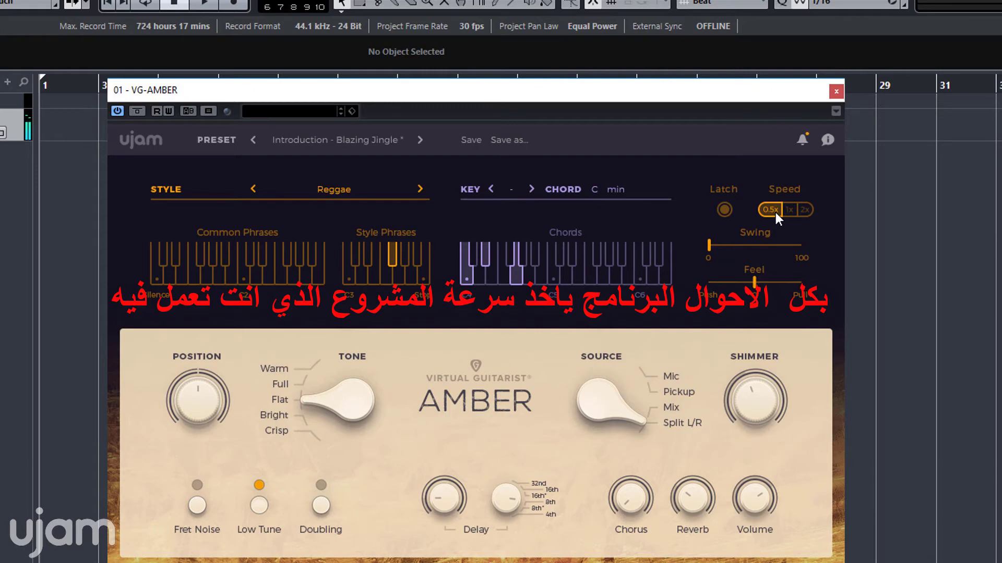
click(805, 207)
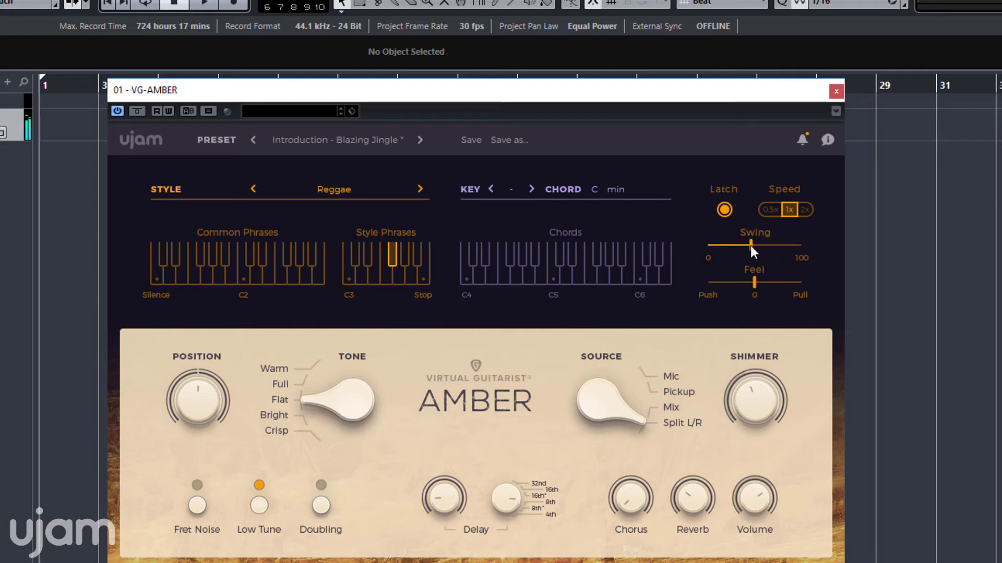
click(725, 211)
drag(779, 284, 812, 288)
click(722, 213)
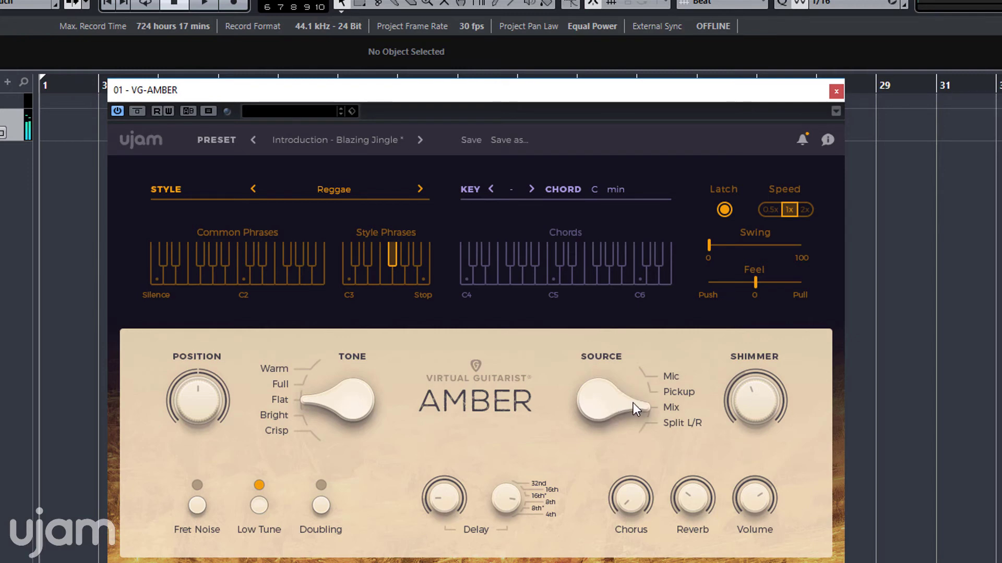
Step: Try the Pickup setting of the Source switch and turn Latch off
drag(634, 403, 633, 387)
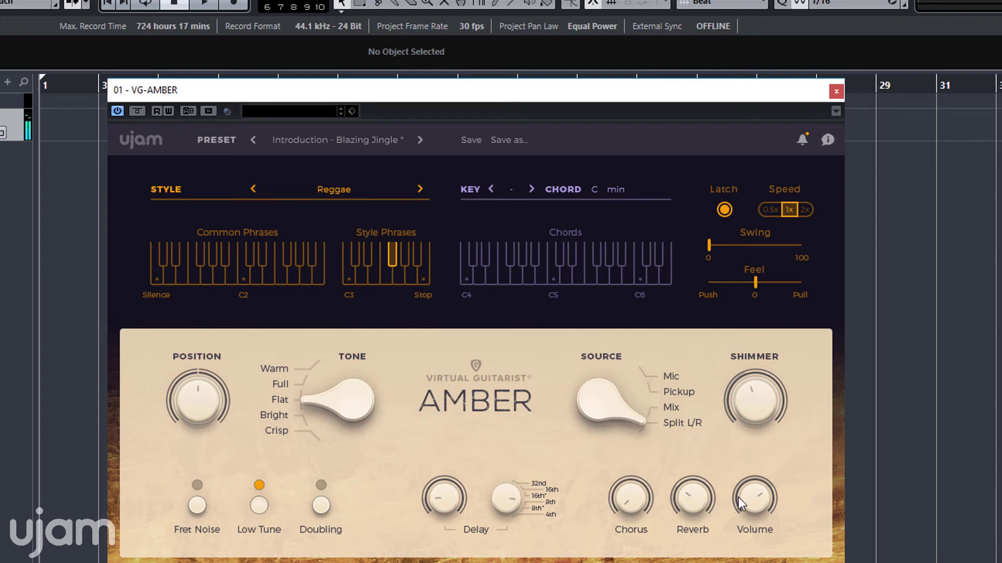
click(723, 210)
Step: Test the Position knob at low and high settings using Latch, leaving it slightly below centre
drag(190, 392, 216, 532)
drag(212, 342, 222, 311)
drag(200, 405, 210, 364)
drag(210, 365, 196, 447)
click(727, 211)
drag(198, 399, 237, 451)
Step: Compare the Warm, Crisp and Bright settings of the Tone switch, using Latch for playback
drag(324, 403, 336, 376)
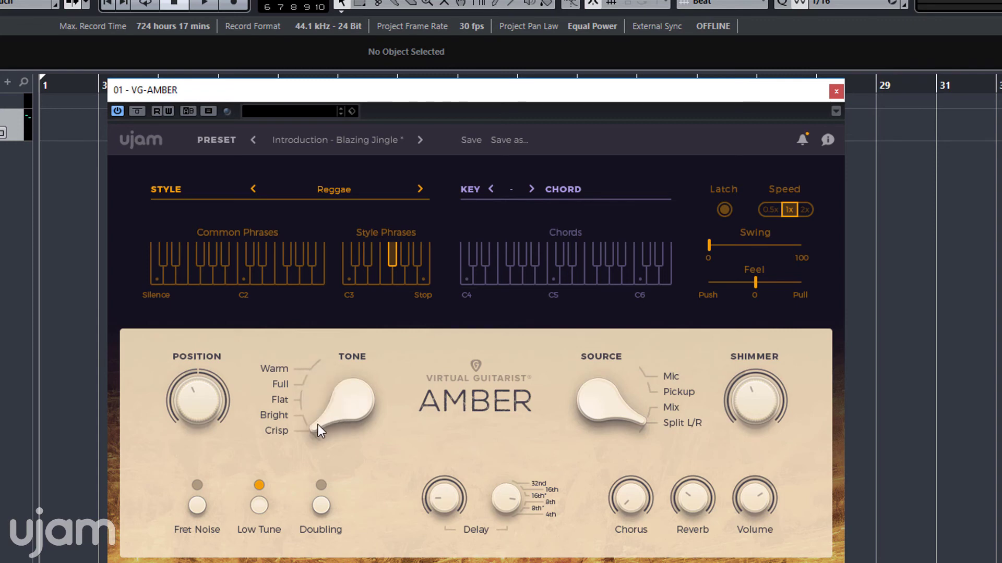
drag(318, 426, 319, 400)
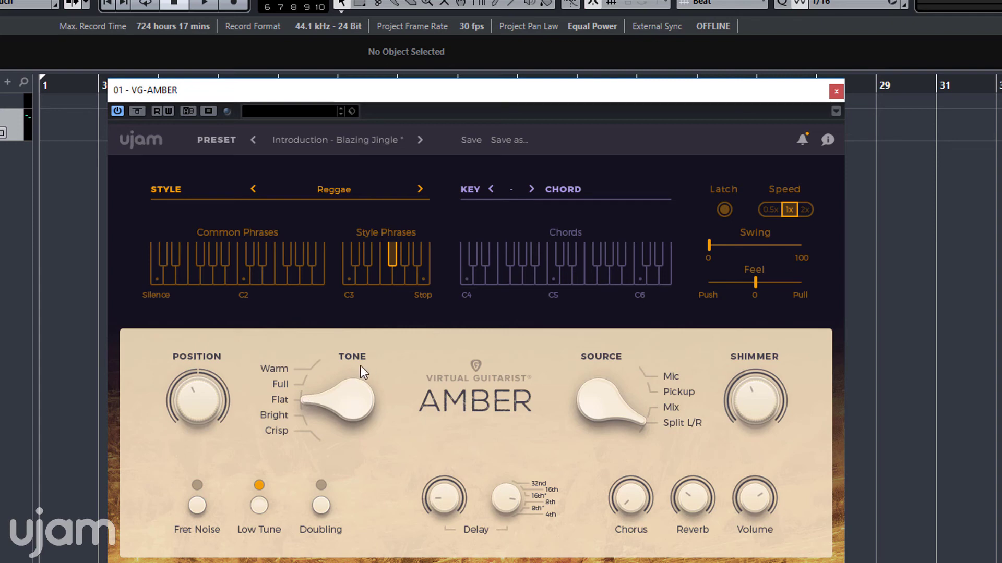
click(727, 211)
drag(336, 403, 310, 422)
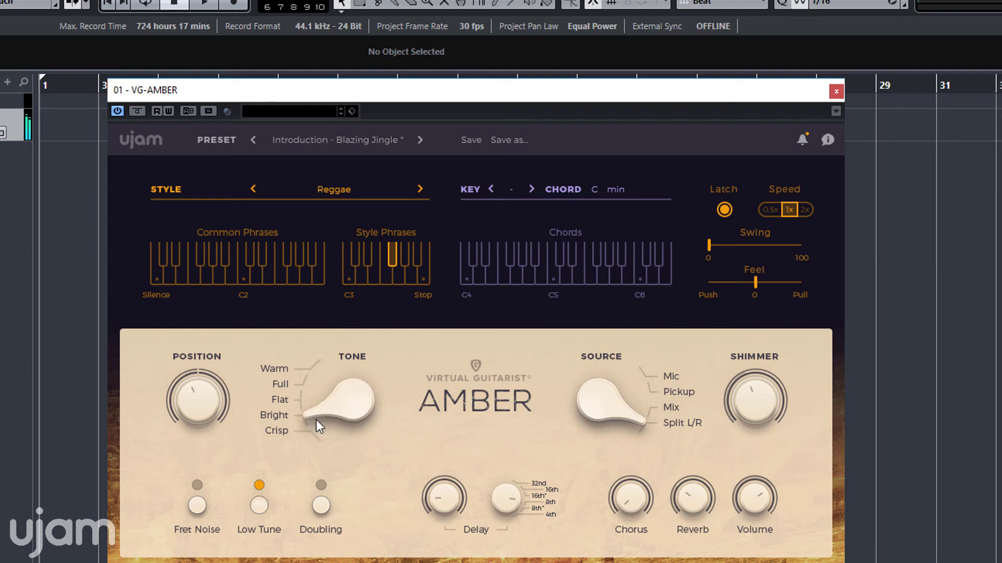
click(720, 210)
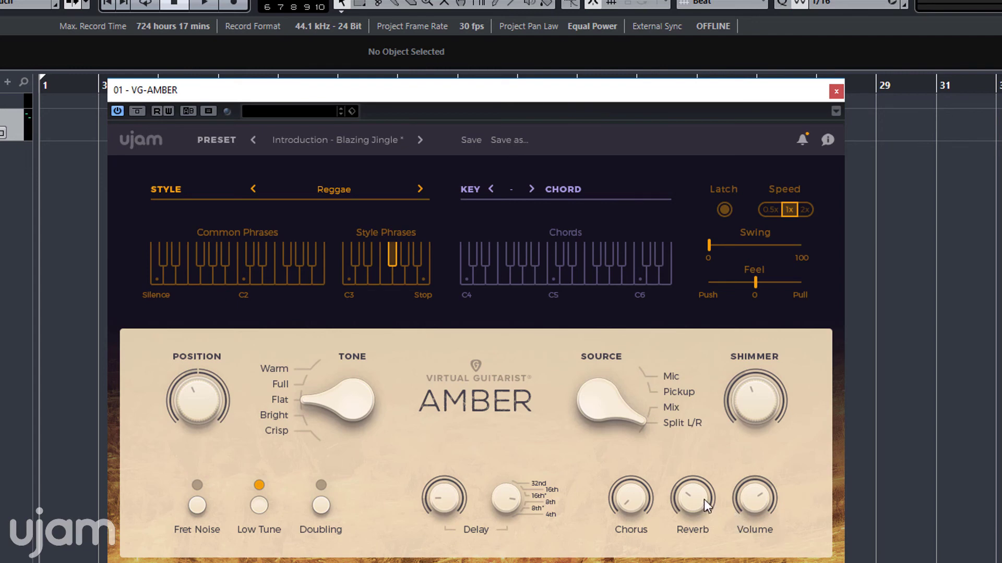
Step: Try lower and higher Reverb amounts, ending with the reverb turned down
drag(691, 515, 691, 538)
drag(691, 502, 694, 469)
drag(700, 495, 699, 522)
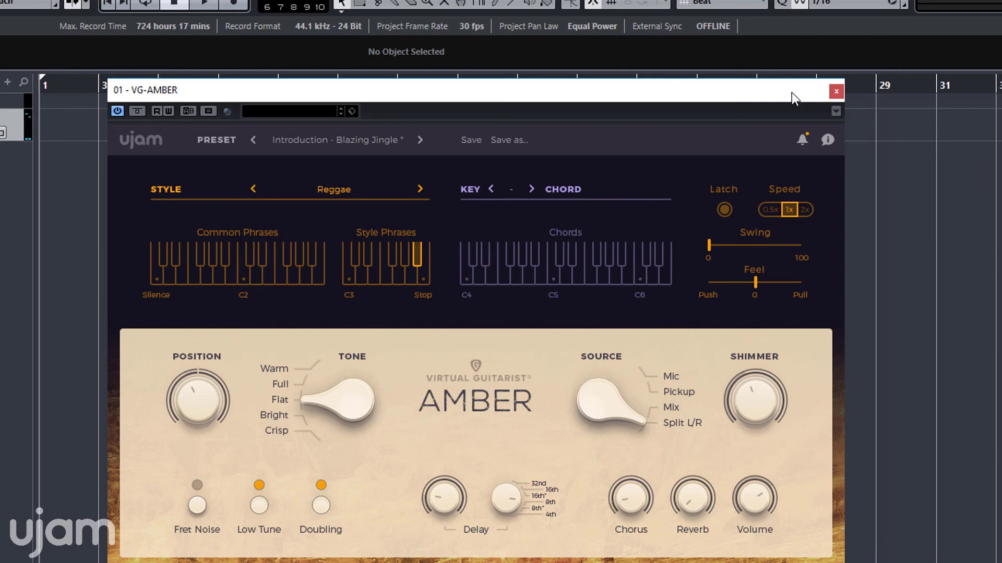
Step: Examine the available playing styles and the factory preset categories, including Experimental and Guitar Sound, without selecting any
drag(791, 93, 785, 82)
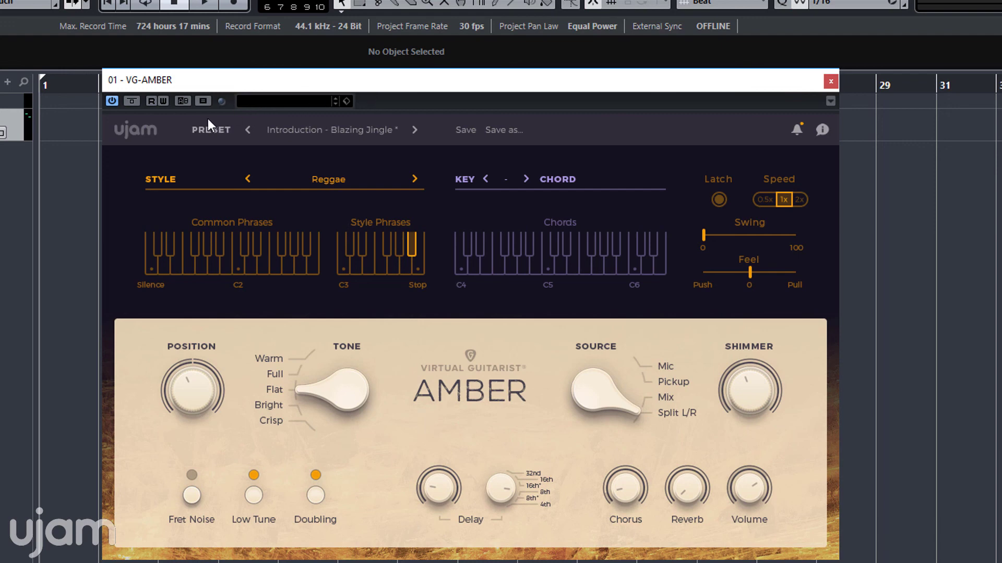
click(337, 181)
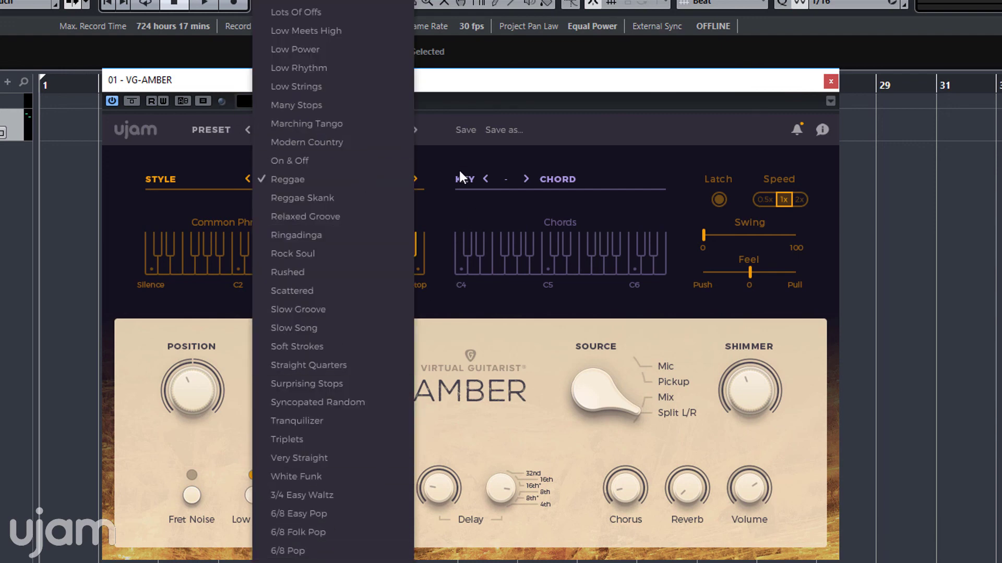
scroll(360, 365, up, 8)
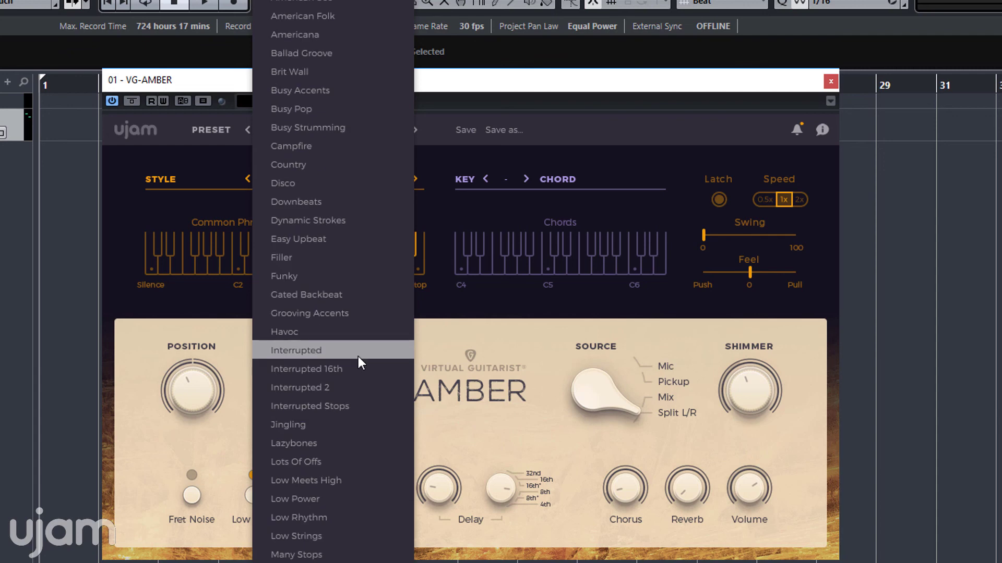
click(536, 87)
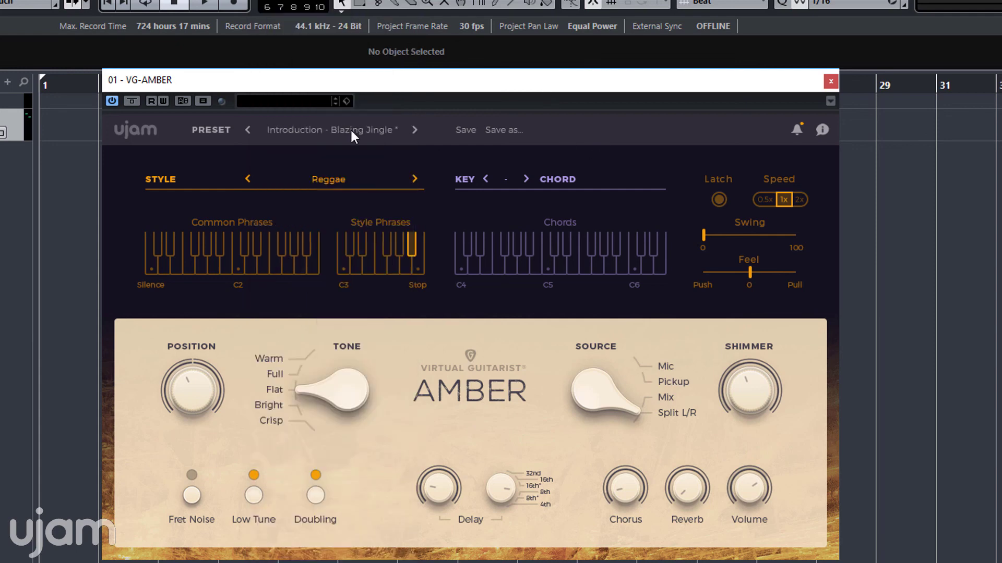
click(349, 131)
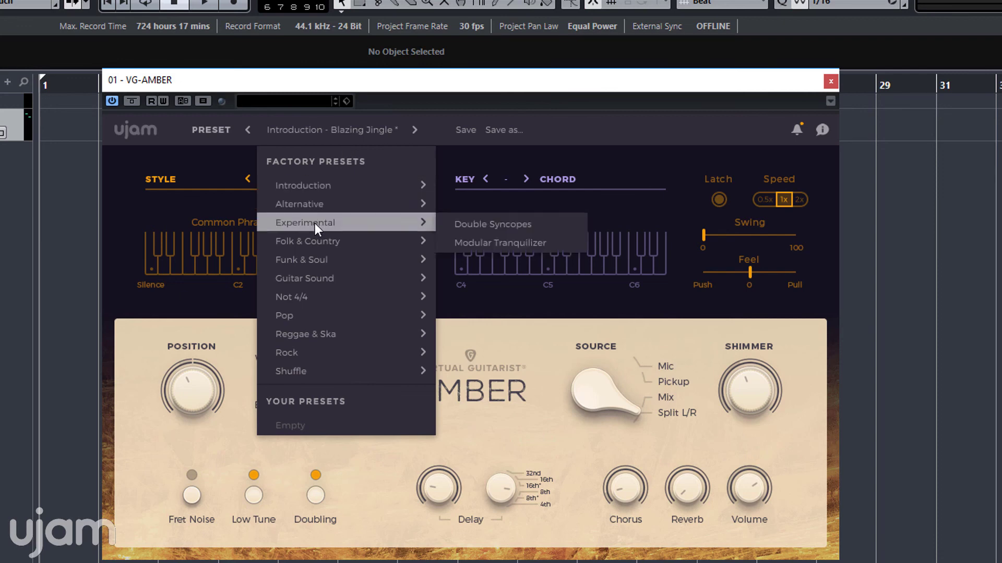
mouse_move(313, 283)
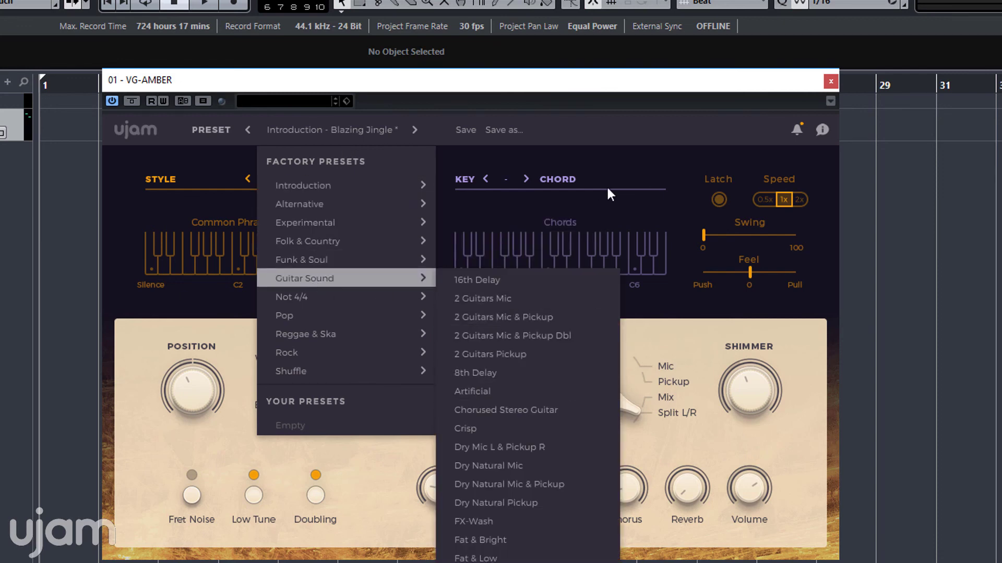
click(610, 128)
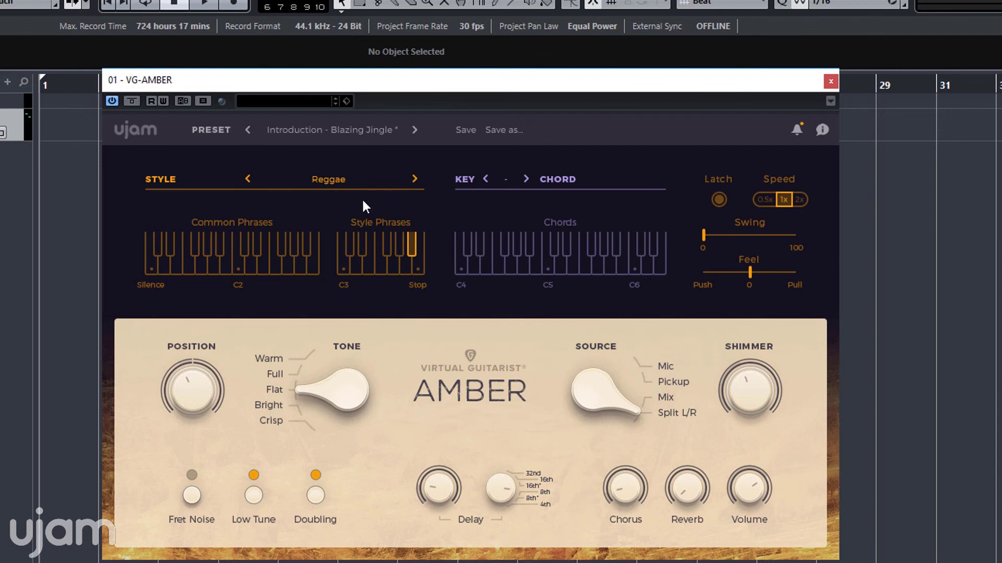
click(342, 183)
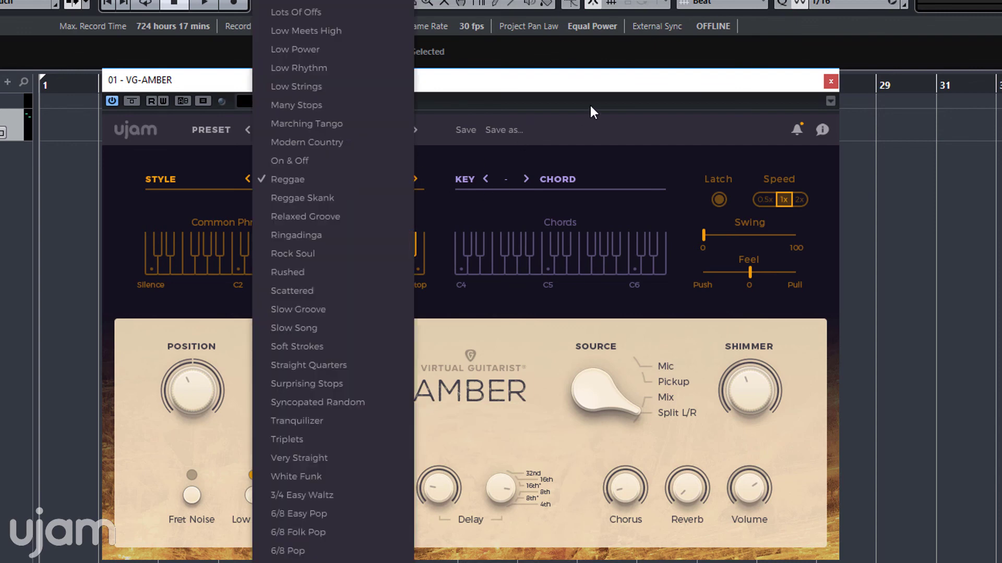
click(429, 192)
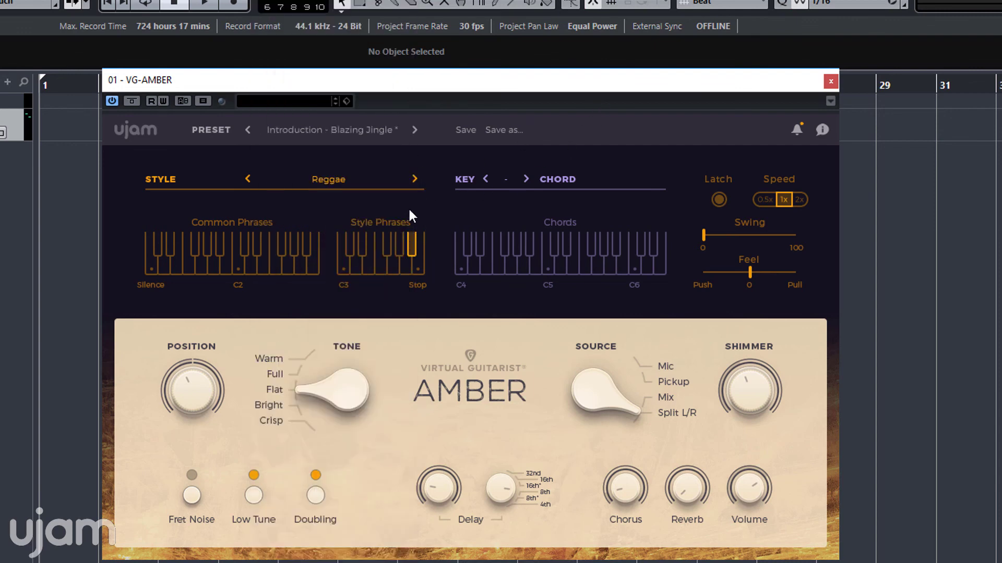